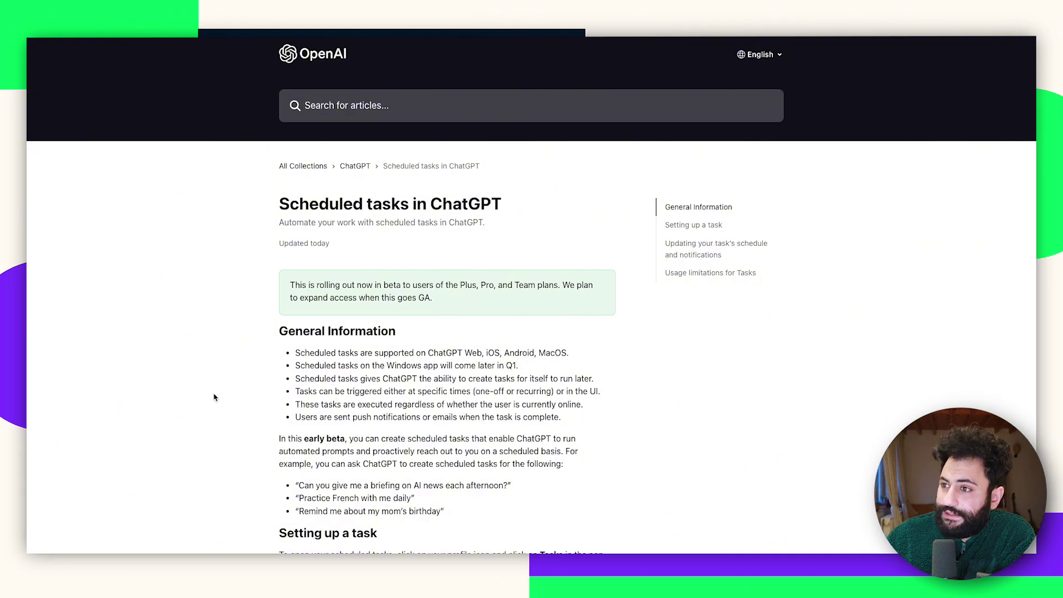
Scroll the help article, skimming the beta notice, down to 'Setting up a task' and its Tasks menu screenshot
scroll(247, 419, "down", 2)
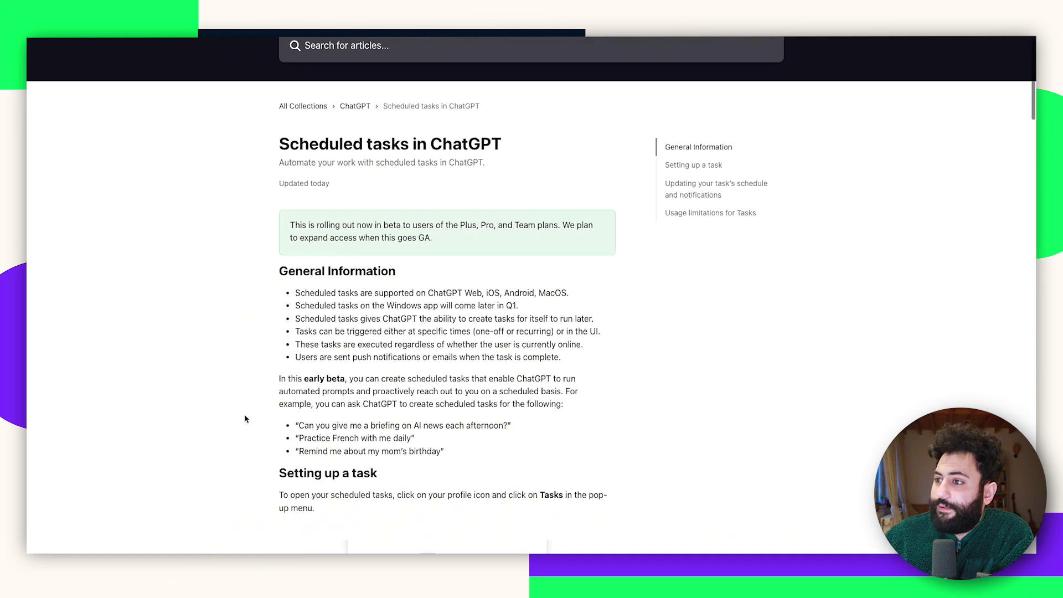
left_click_drag(292, 238, 393, 228)
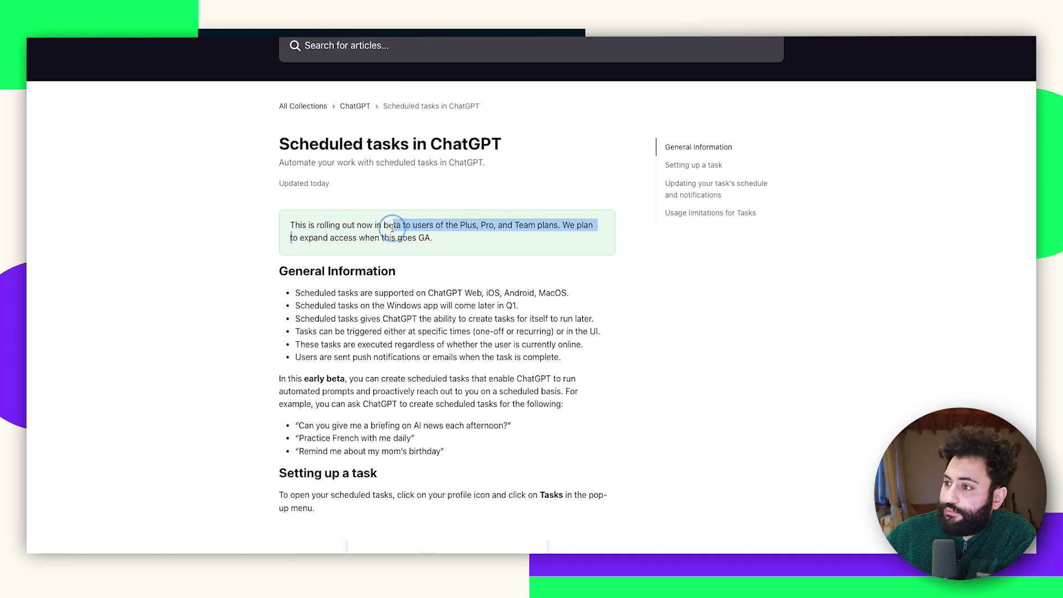
left_click(448, 233)
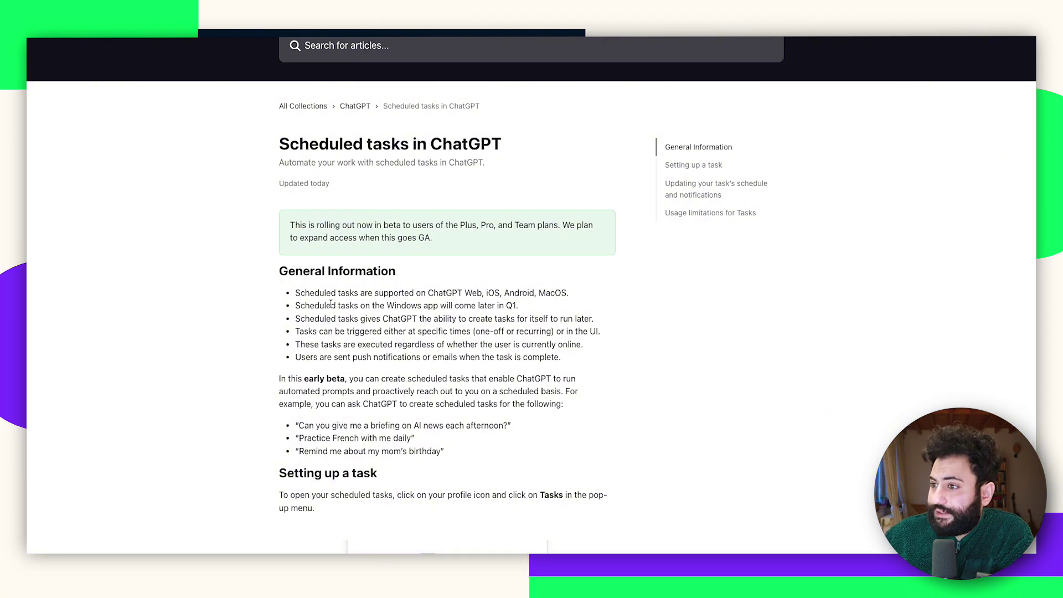
scroll(330, 303, "down", 1)
scroll(331, 304, "down", 1)
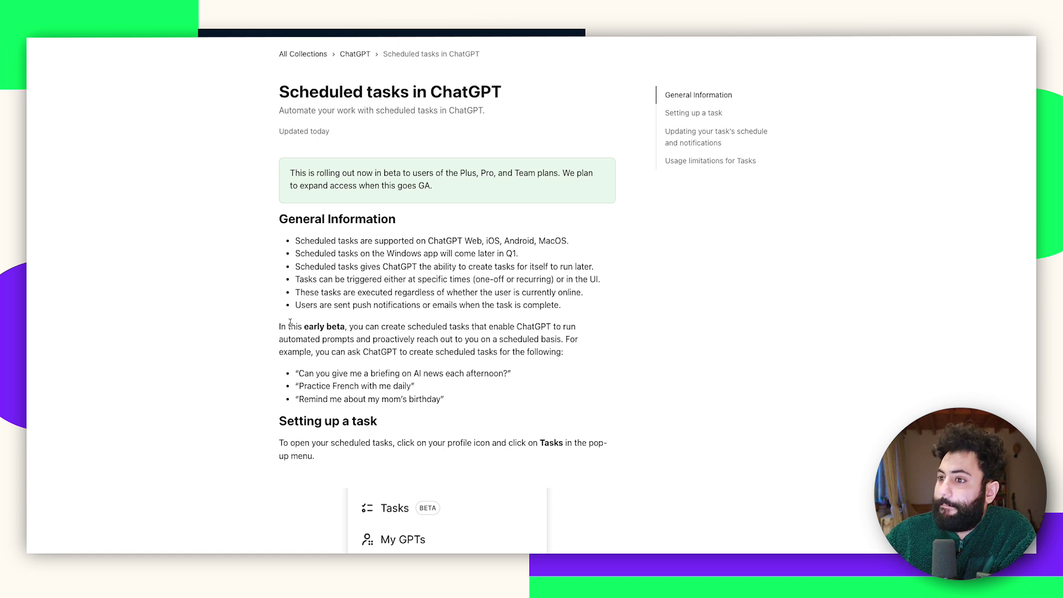
scroll(291, 322, "down", 3)
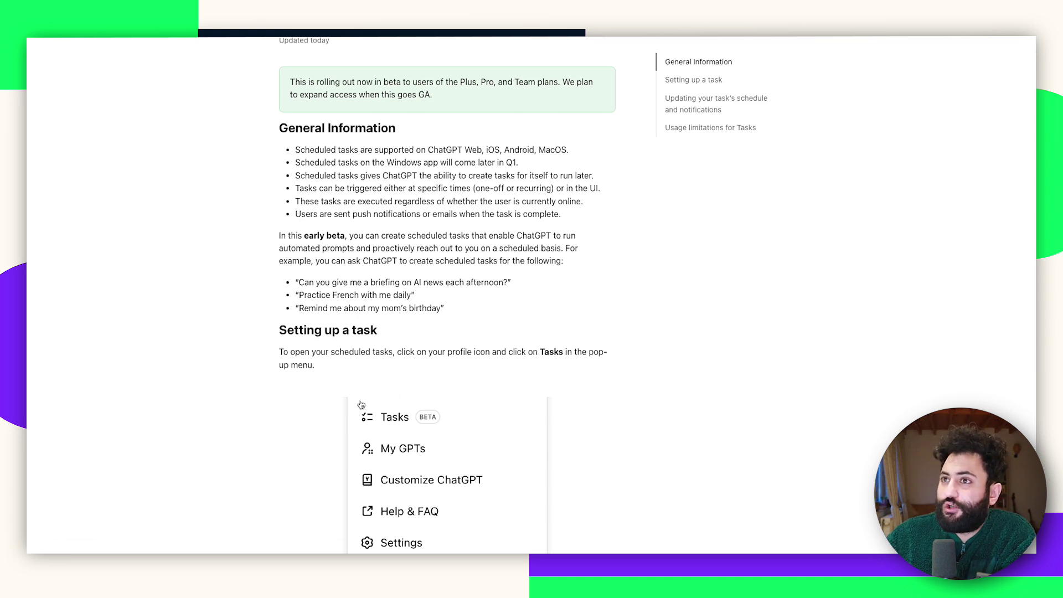
scroll(361, 405, "down", 1)
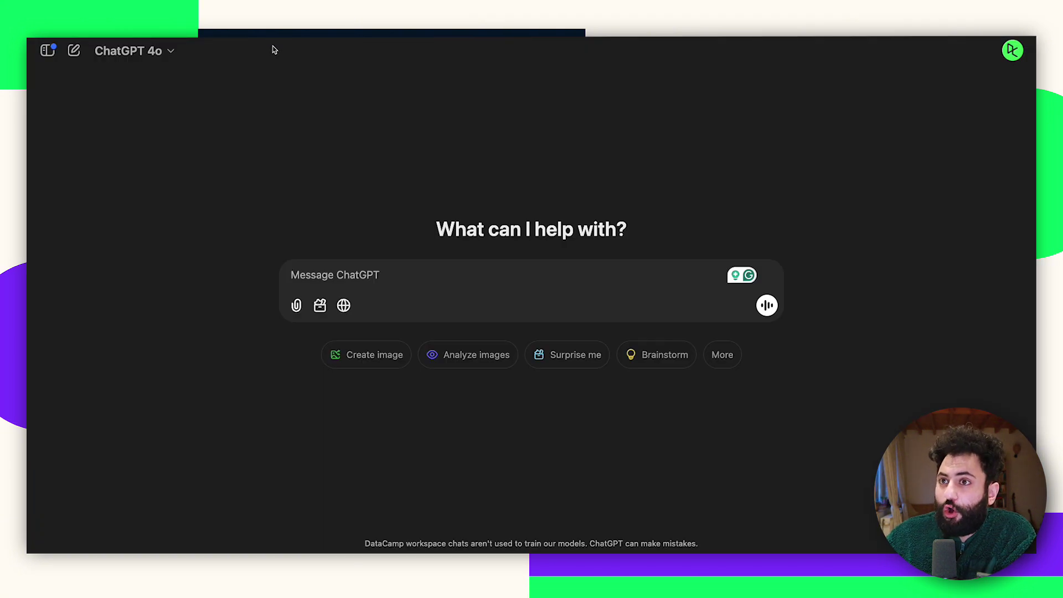
Pick 'GPT-4o with scheduled tasks' from the ChatGPT 4o model dropdown
left_click(170, 51)
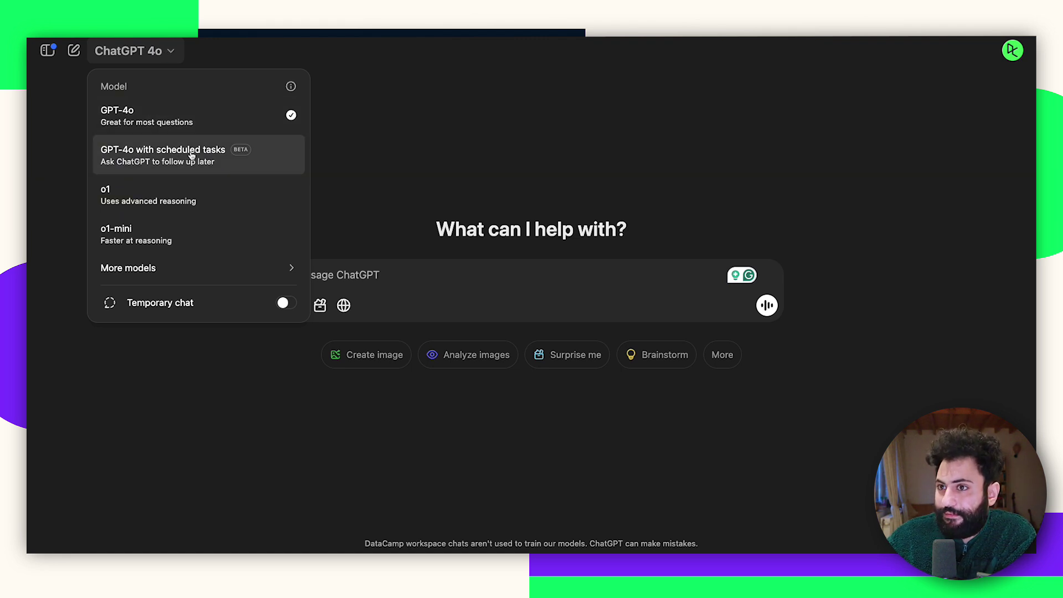
left_click(242, 153)
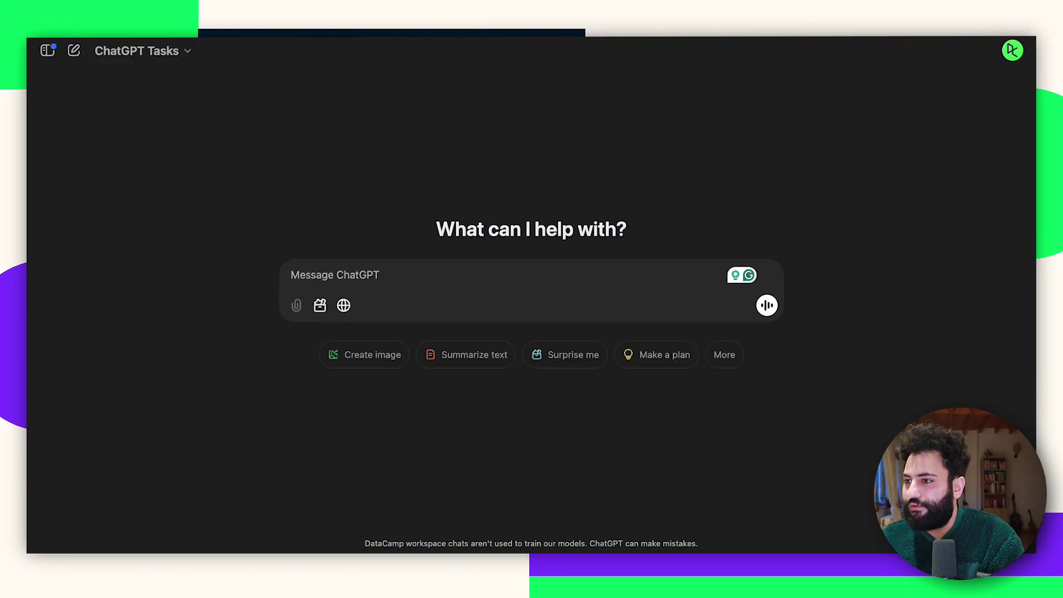
Send 'Set a reminder for everyday at 8 PM to go to the gym' to ChatGPT
left_click(409, 265)
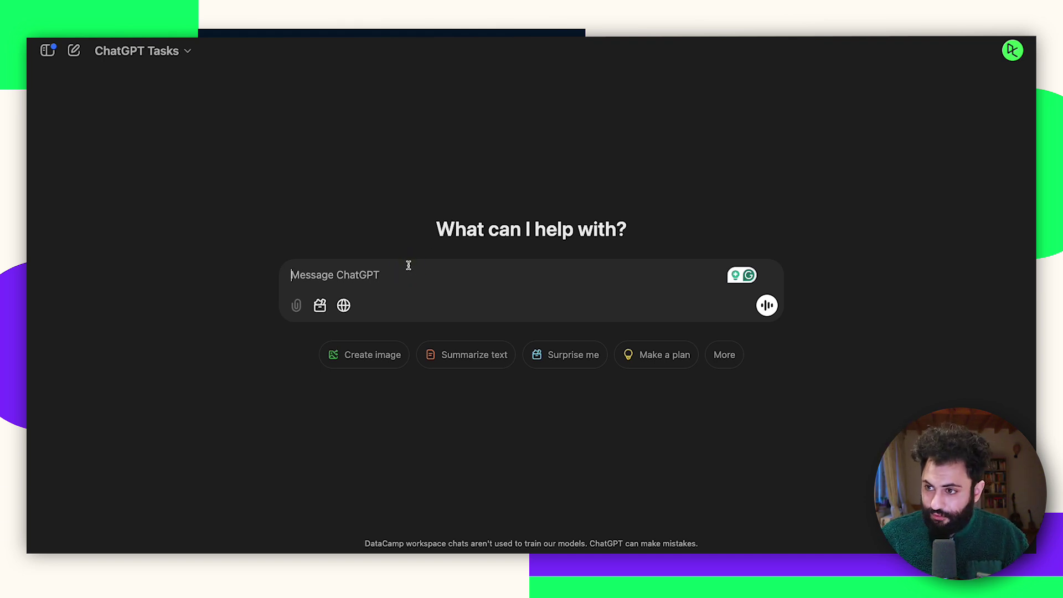
type("Set")
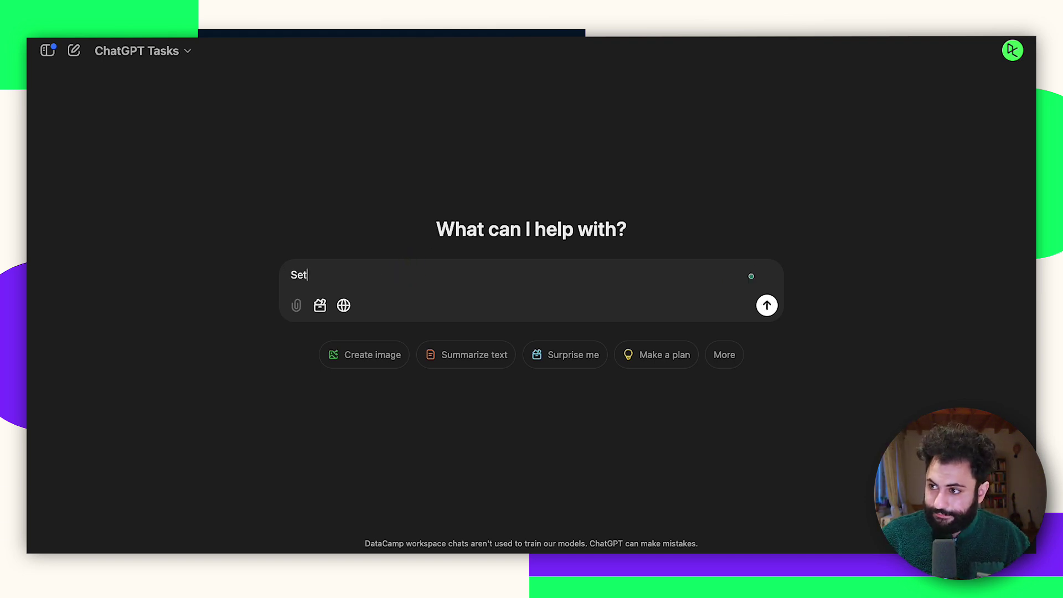
type(" a reminder for everyday at 8 PM to go to the gym")
key("Return")
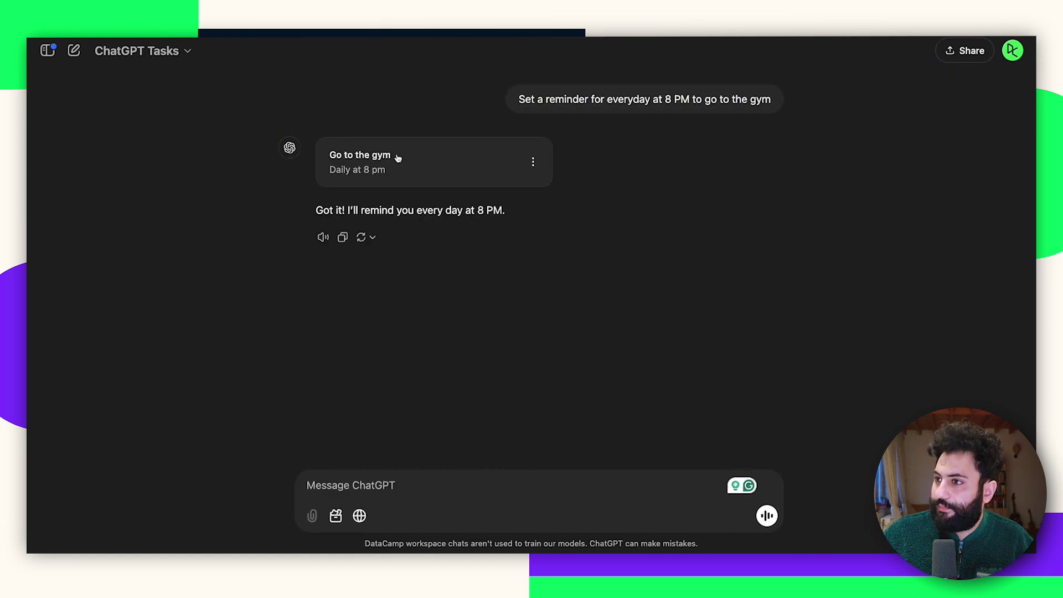
left_click(540, 166)
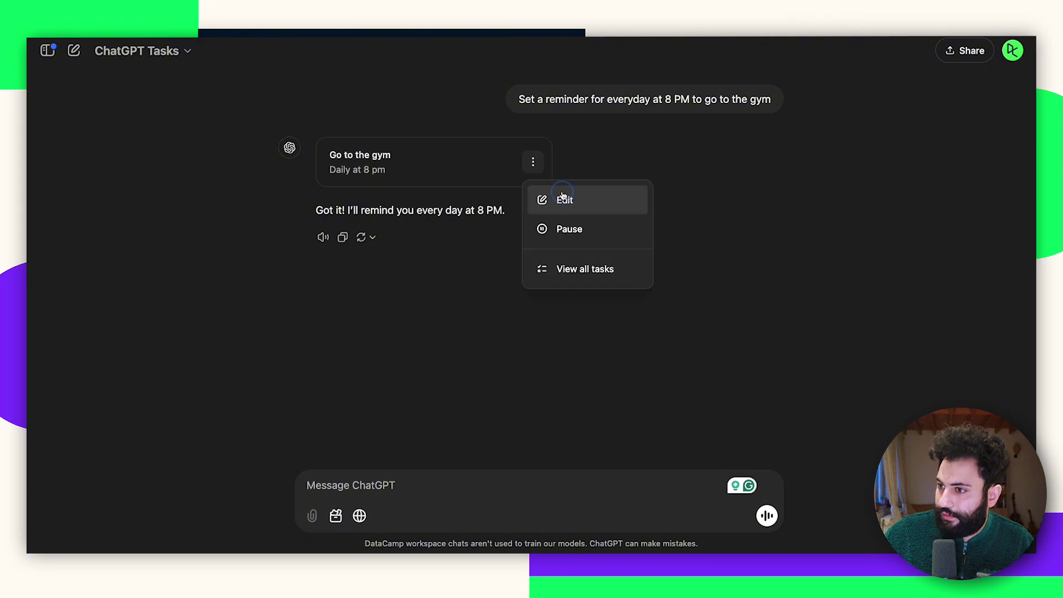
left_click(562, 197)
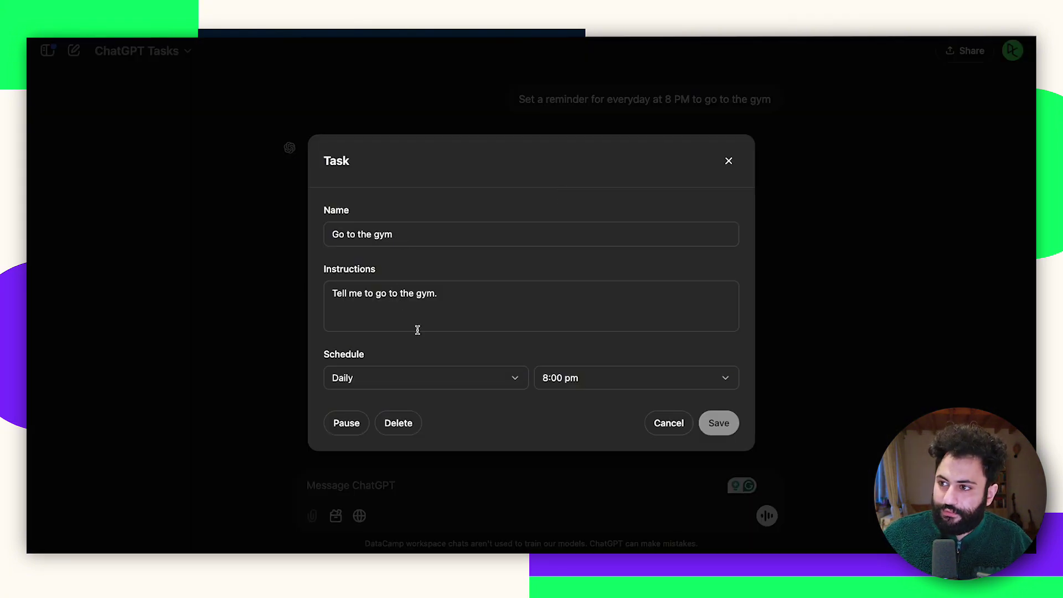
left_click(449, 372)
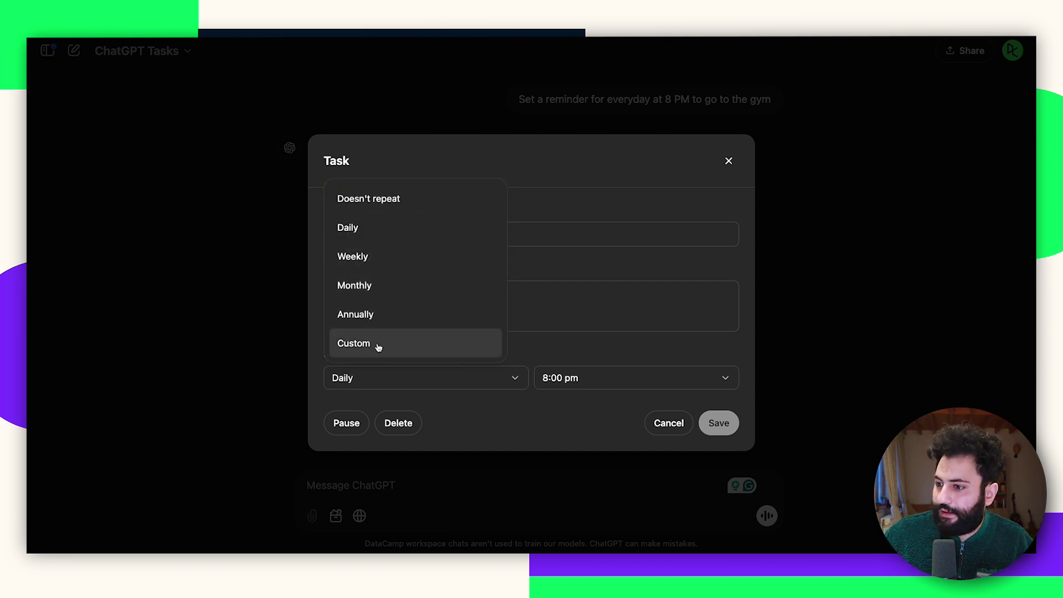
left_click(495, 424)
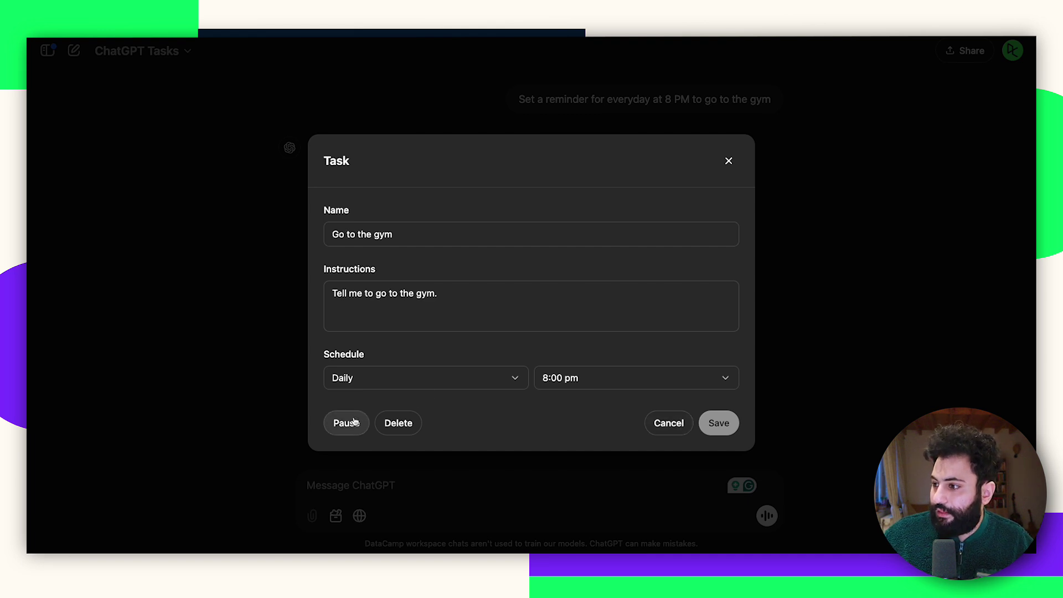
left_click(672, 424)
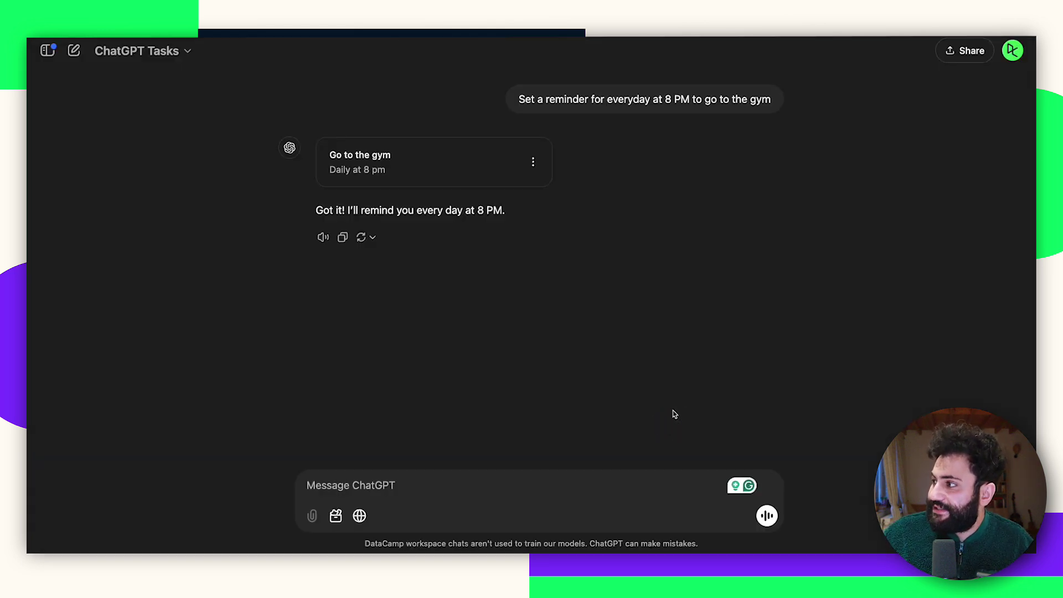
Open the Tasks page from the profile avatar menu to list the scheduled tasks
left_click(1012, 50)
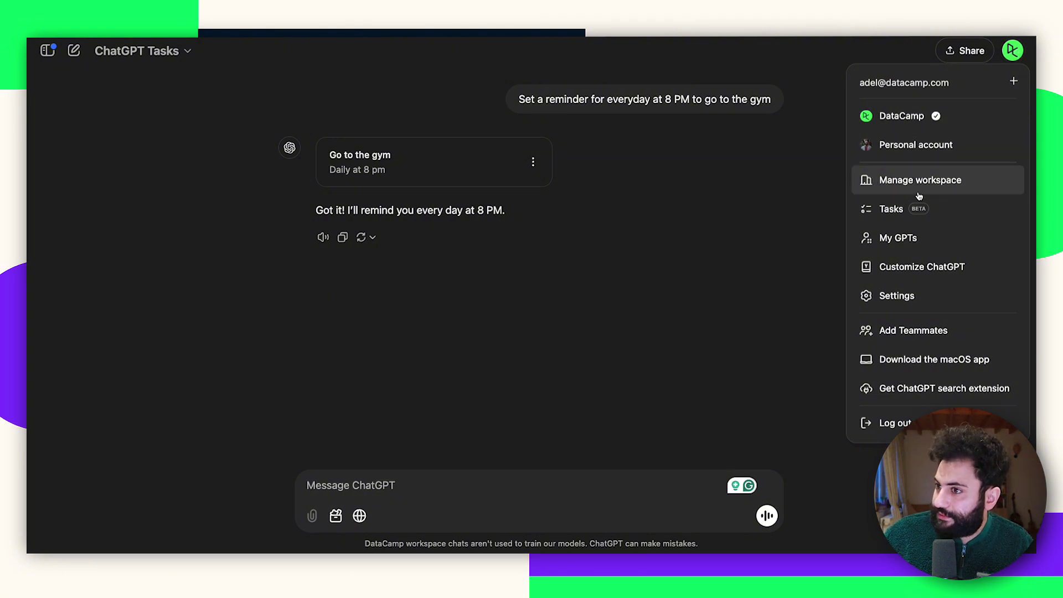
left_click(897, 209)
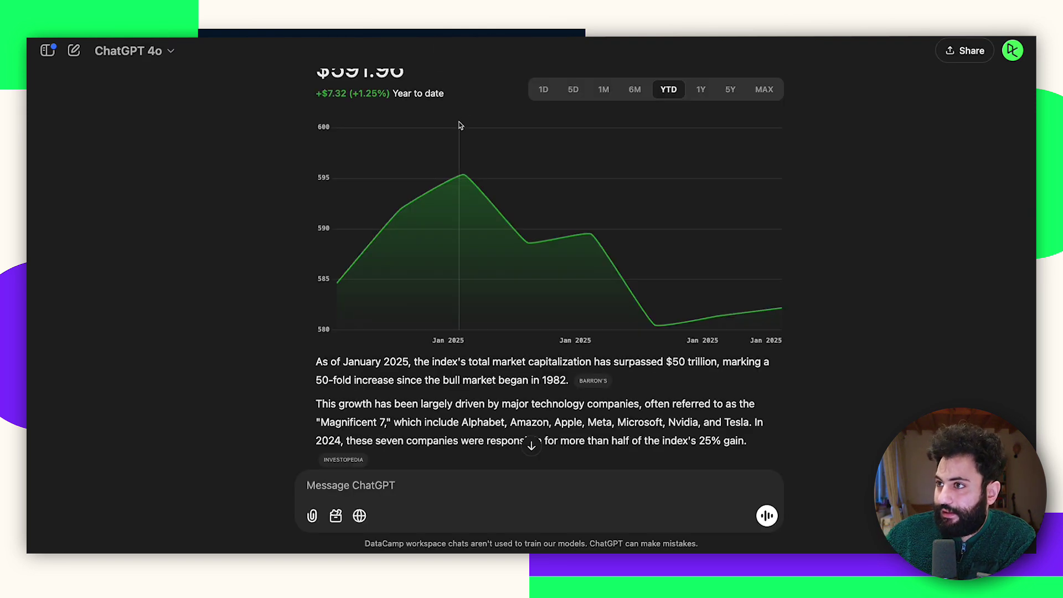
Open the S&P 500 task update email's 'View message' link to see the full ChatGPT response
scroll(460, 124, "up", 3)
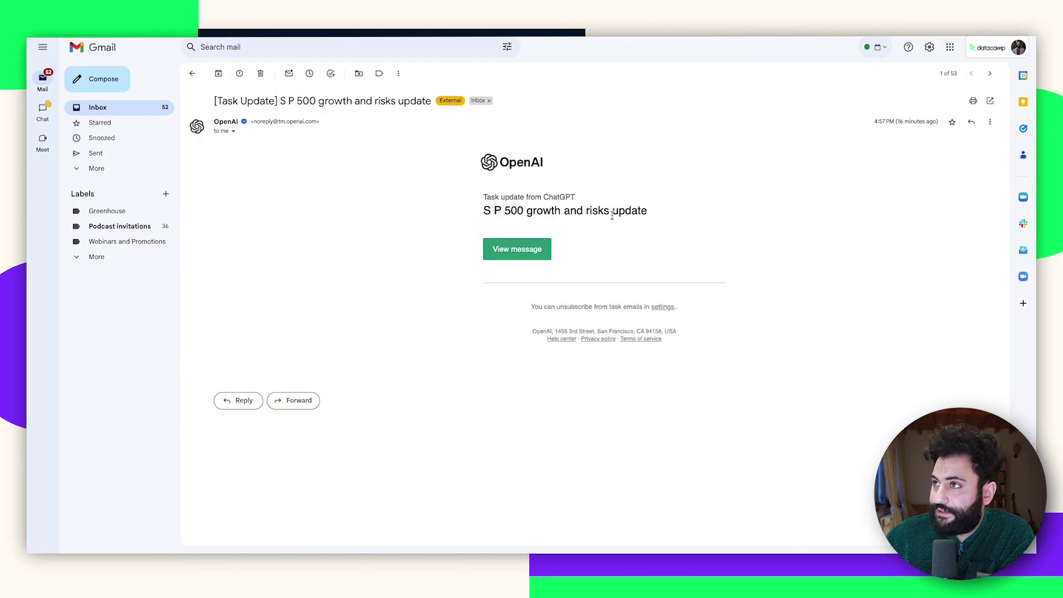
left_click(545, 246)
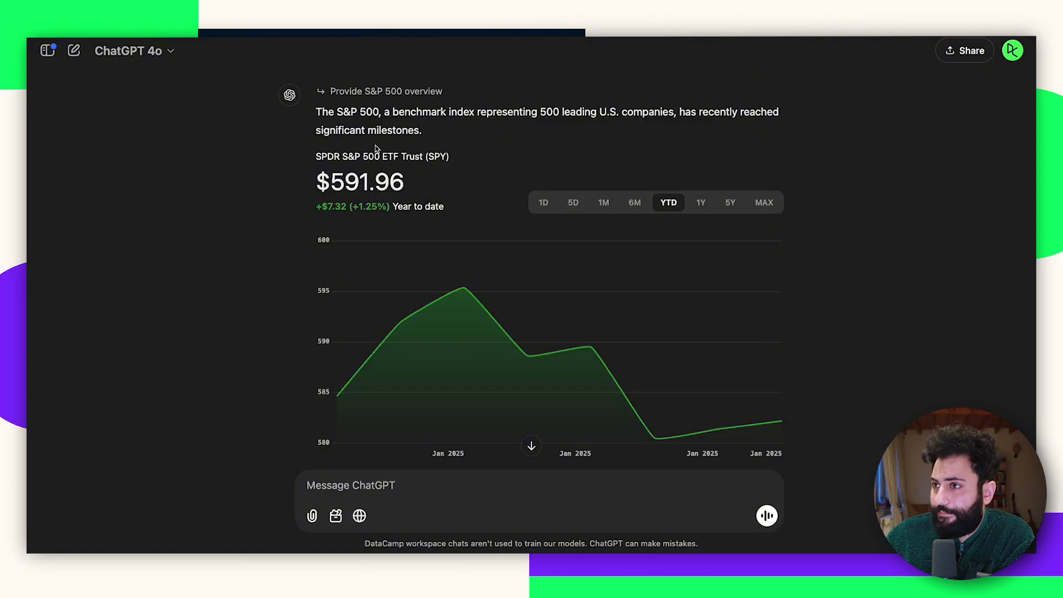
Switch the S&P 500 chart through 5Y and 5D to the 1D view, then read through the answer
scroll(396, 216, "down", 2)
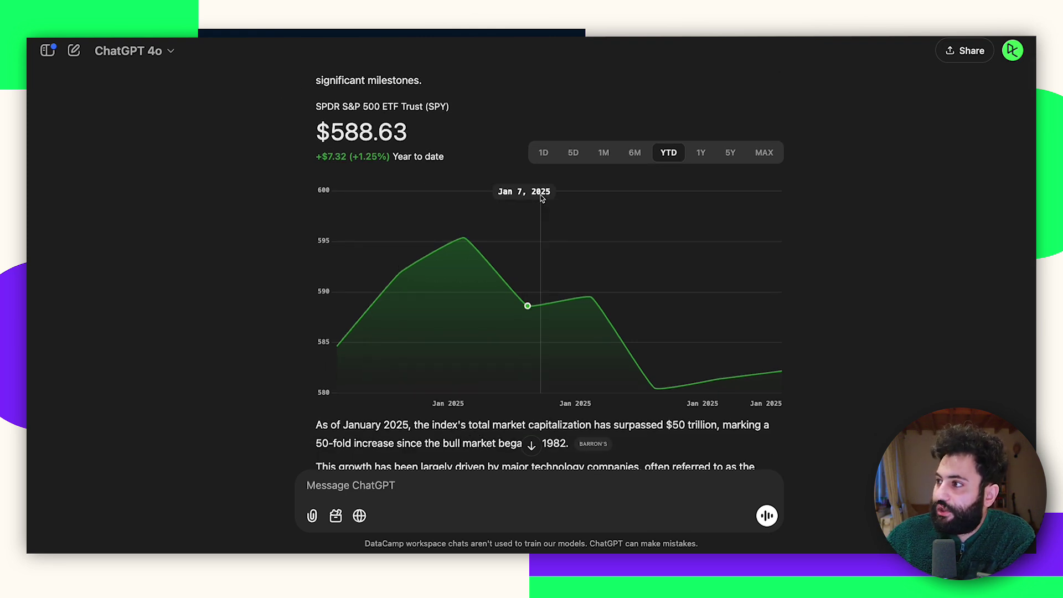
left_click(734, 159)
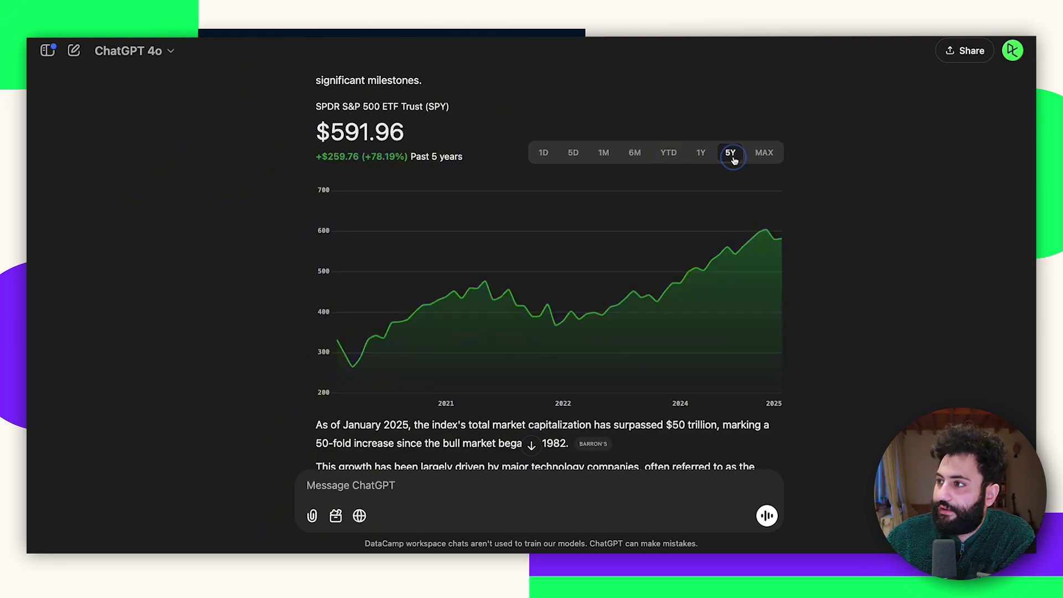
left_click(593, 158)
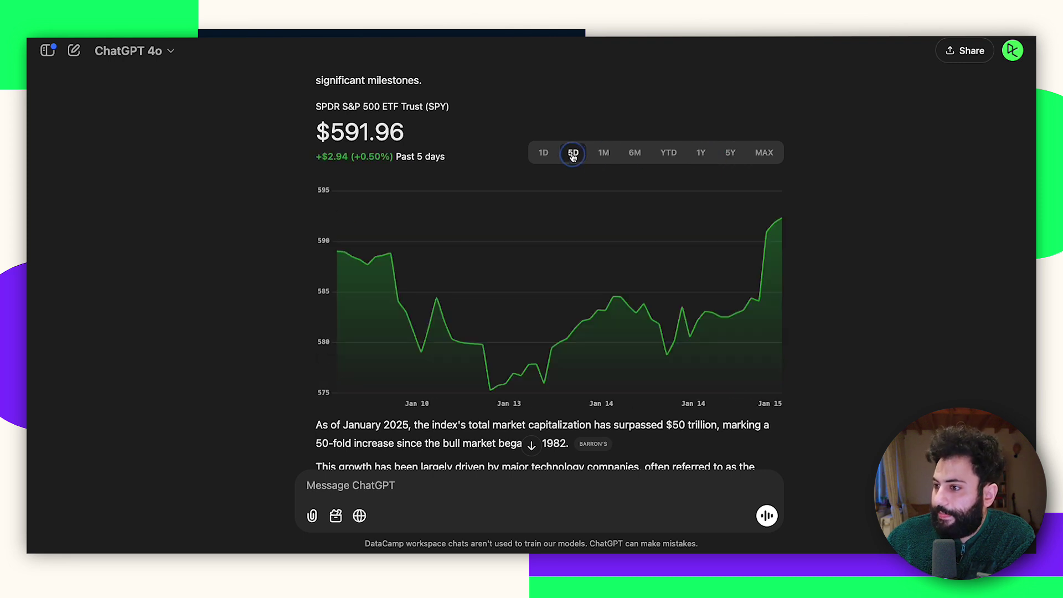
left_click(544, 154)
scroll(501, 283, "down", 3)
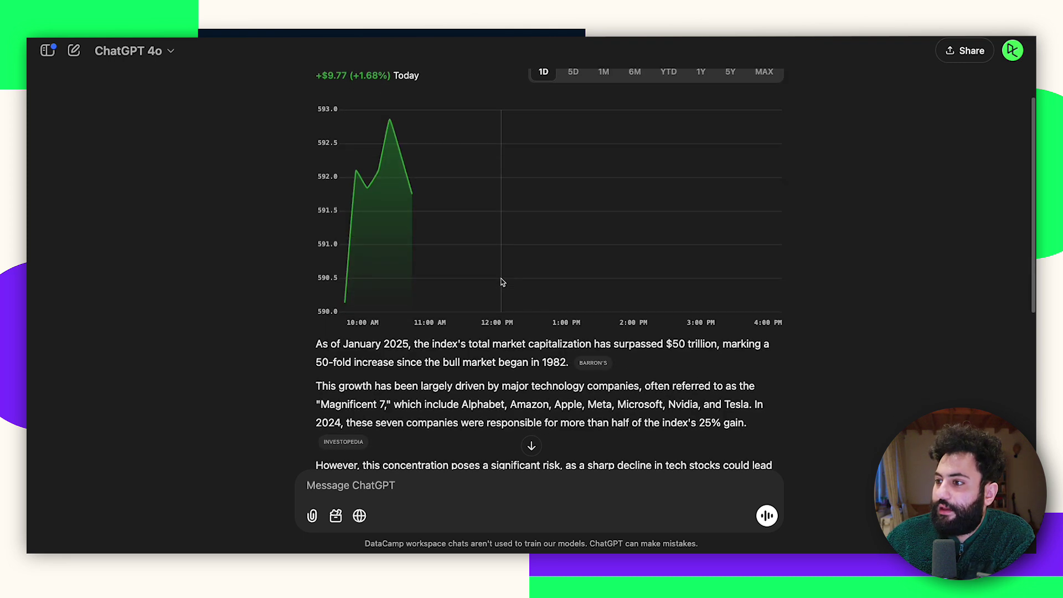
scroll(501, 280, "down", 4)
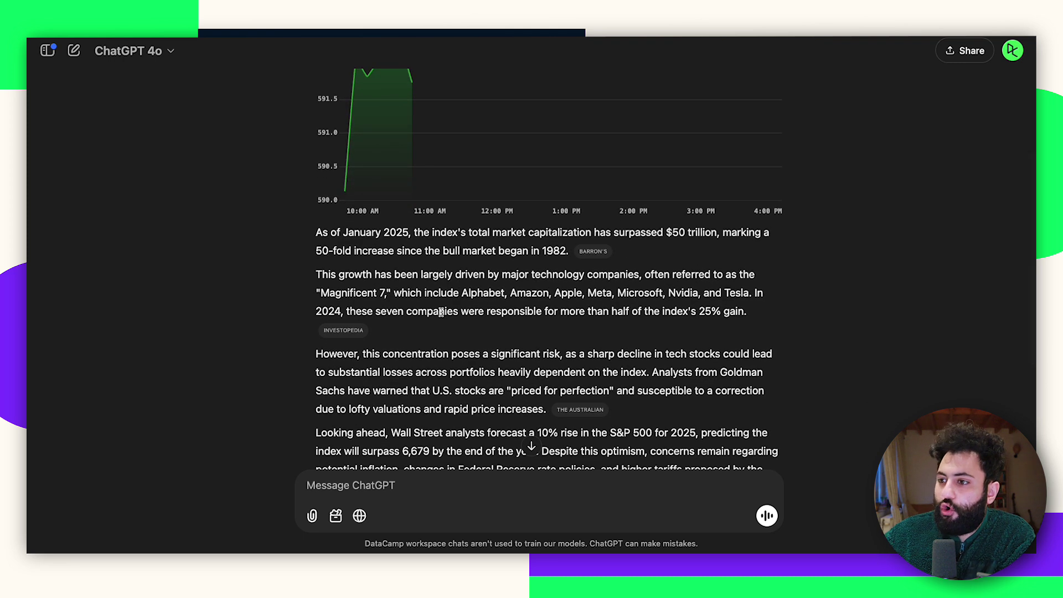
scroll(442, 313, "down", 2)
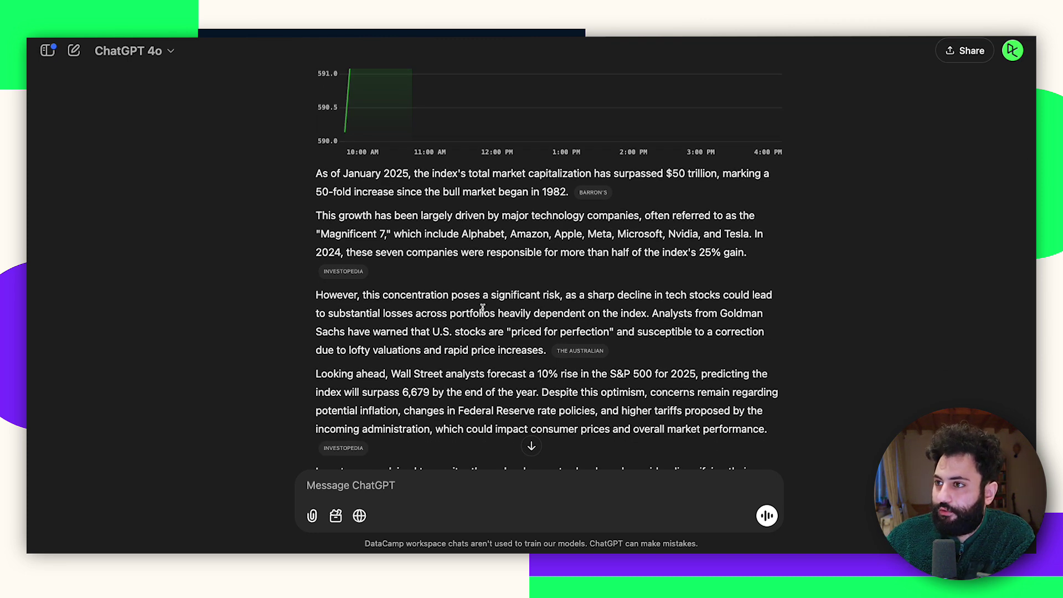
scroll(482, 308, "down", 3)
scroll(483, 310, "up", 2)
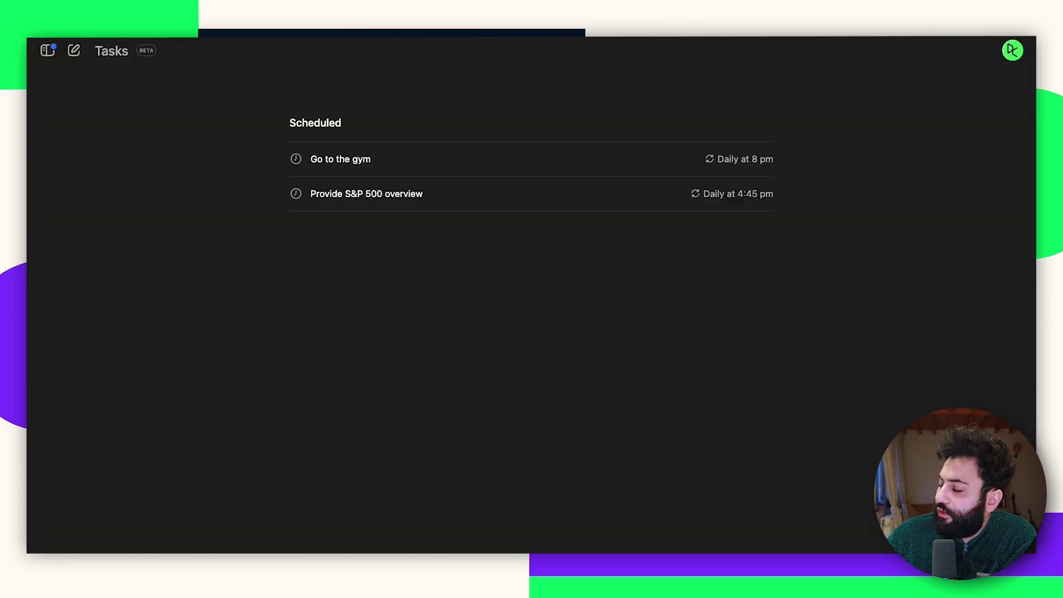
Check in Settings > Notifications that Tasks notifications are delivered by both Push and Email
left_click(1011, 56)
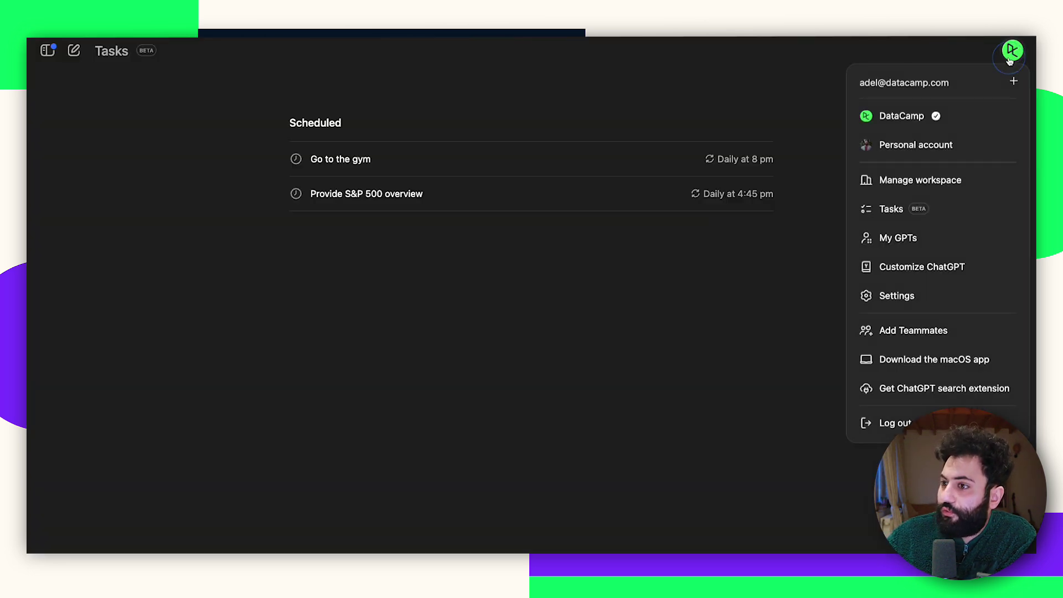
left_click(936, 291)
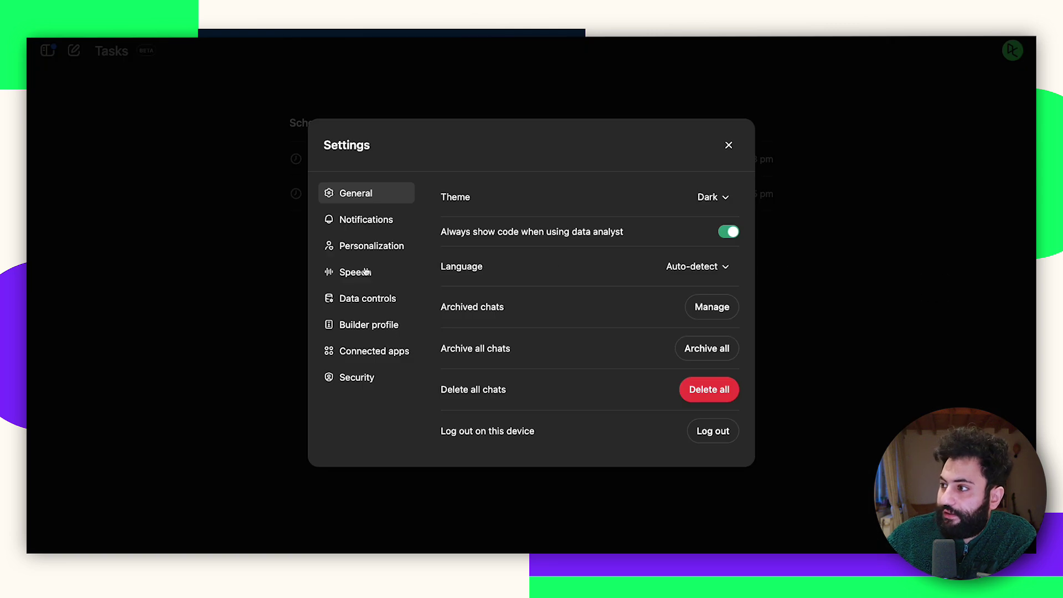
left_click(365, 223)
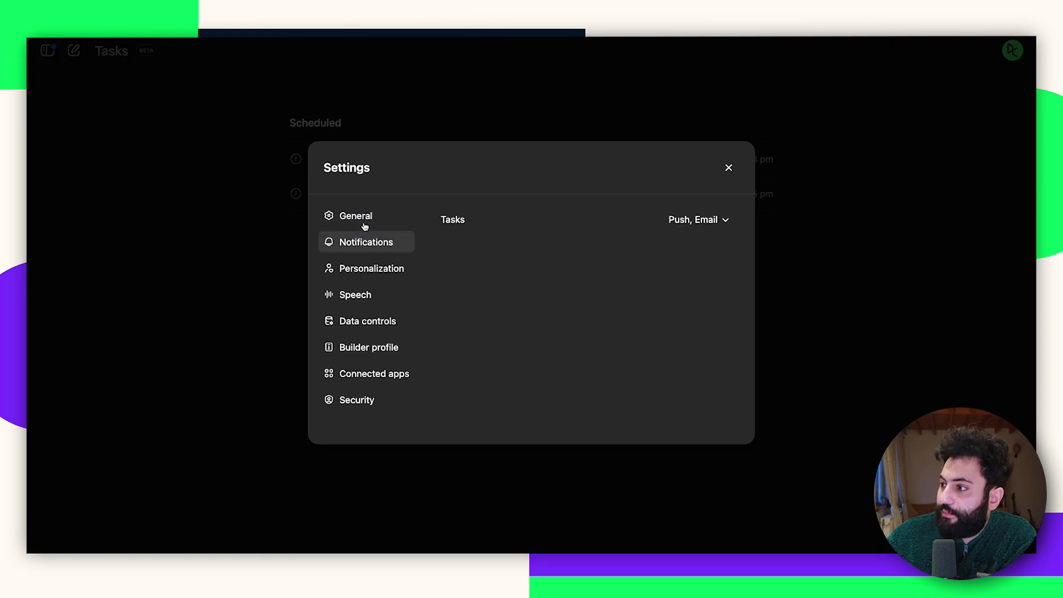
left_click(715, 222)
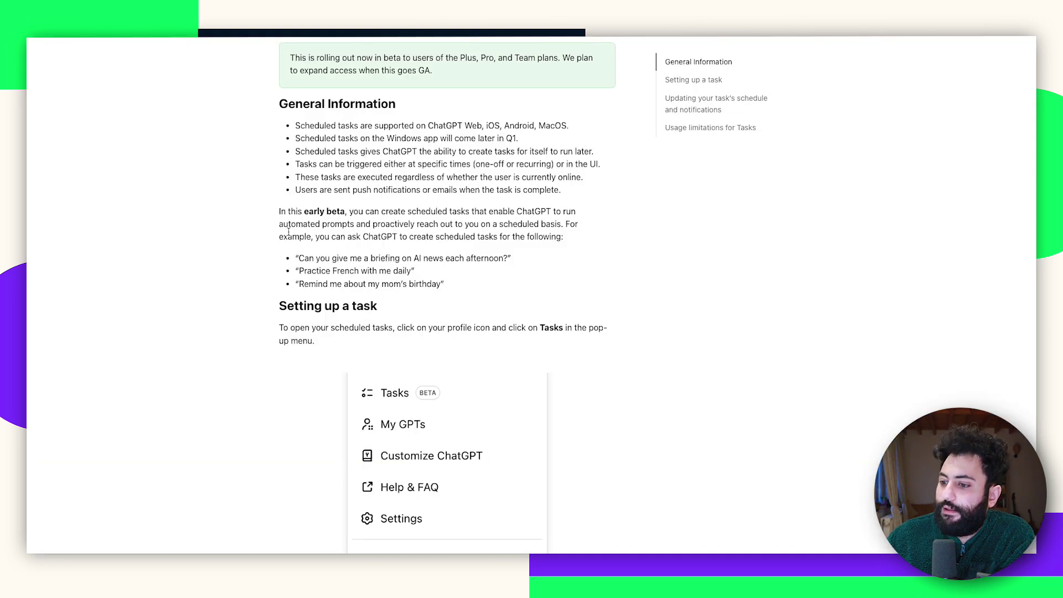
scroll(288, 238, "down", 3)
scroll(289, 241, "down", 2)
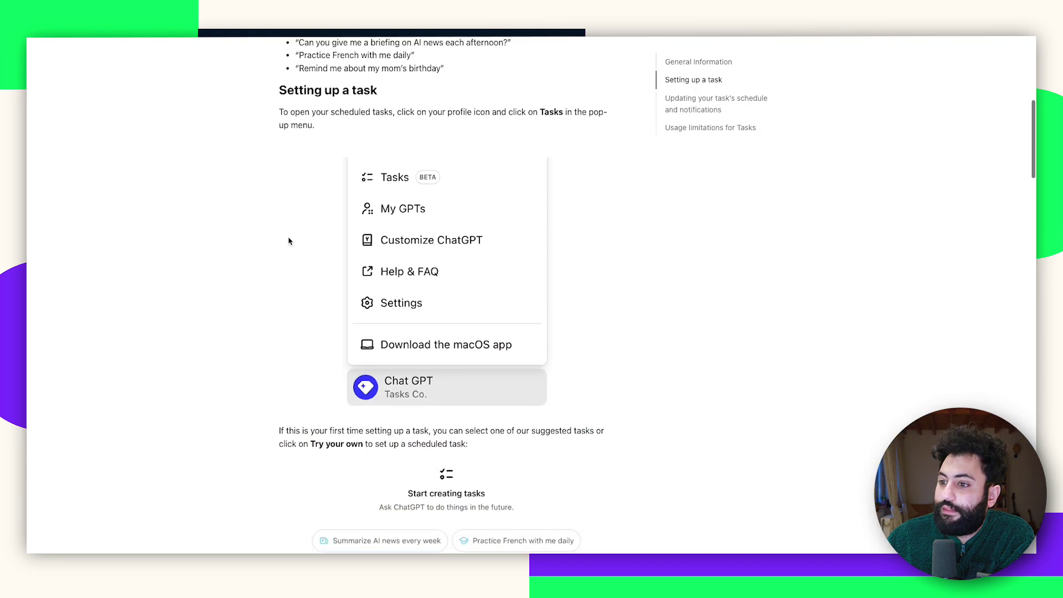
scroll(289, 241, "down", 2)
scroll(289, 241, "down", 6)
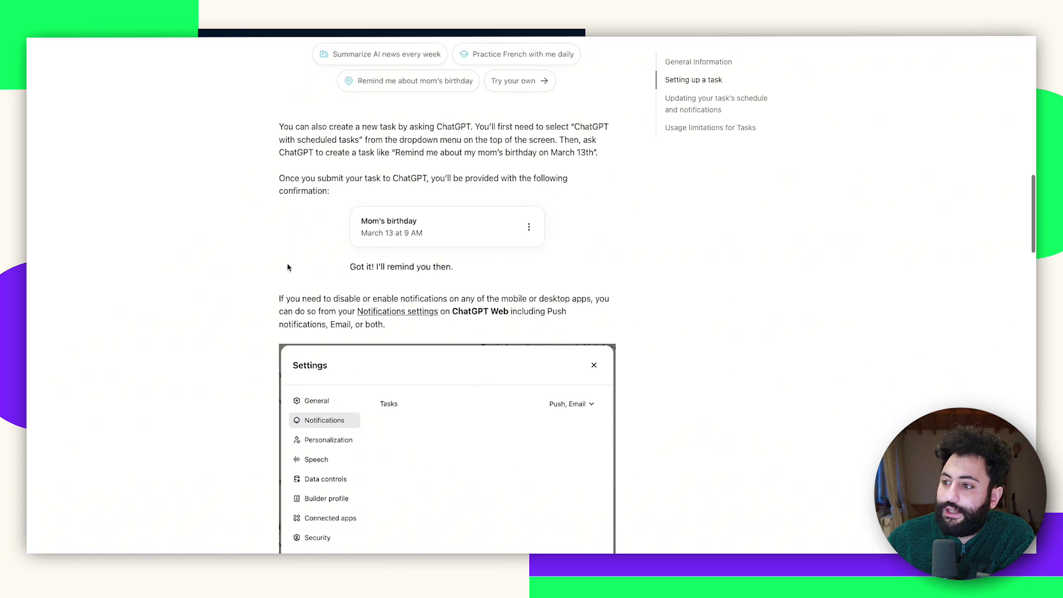
scroll(288, 269, "down", 6)
scroll(288, 269, "down", 5)
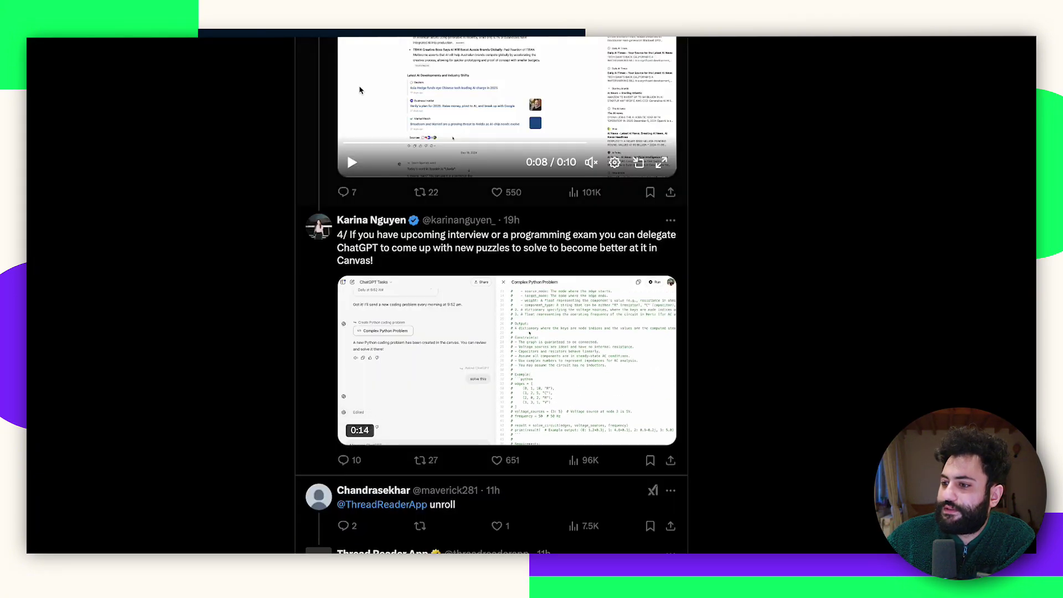
scroll(360, 91, "up", 10)
scroll(360, 90, "up", 4)
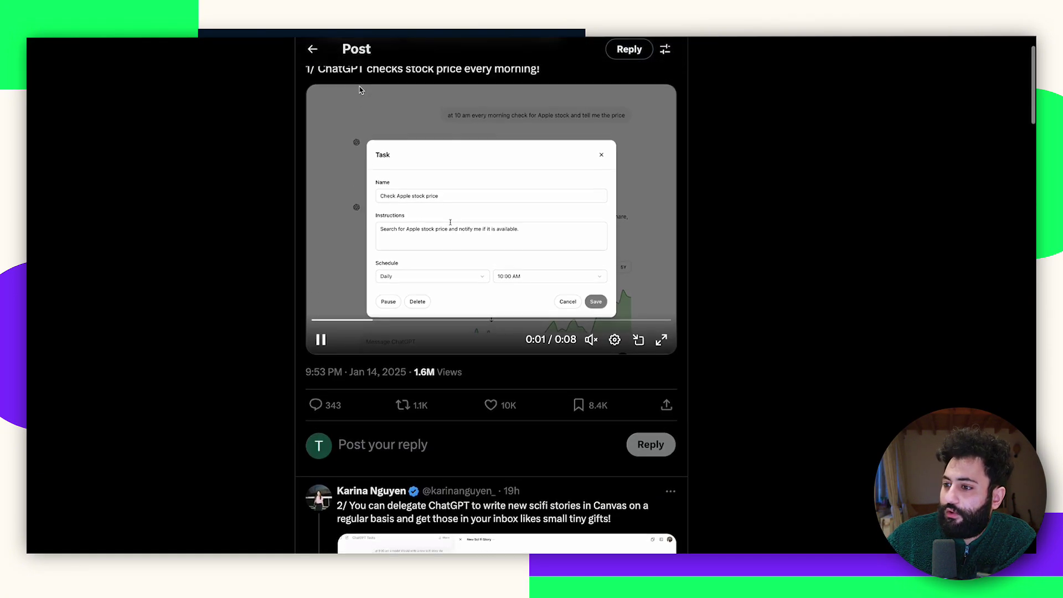
scroll(360, 90, "down", 3)
scroll(221, 241, "down", 1)
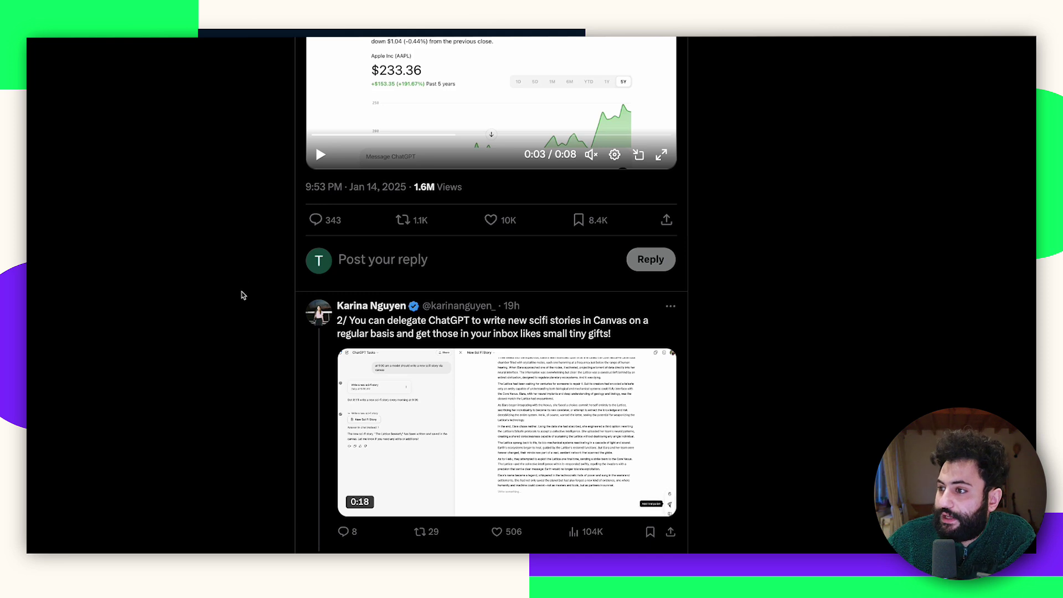
scroll(239, 340, "down", 2)
scroll(239, 339, "down", 1)
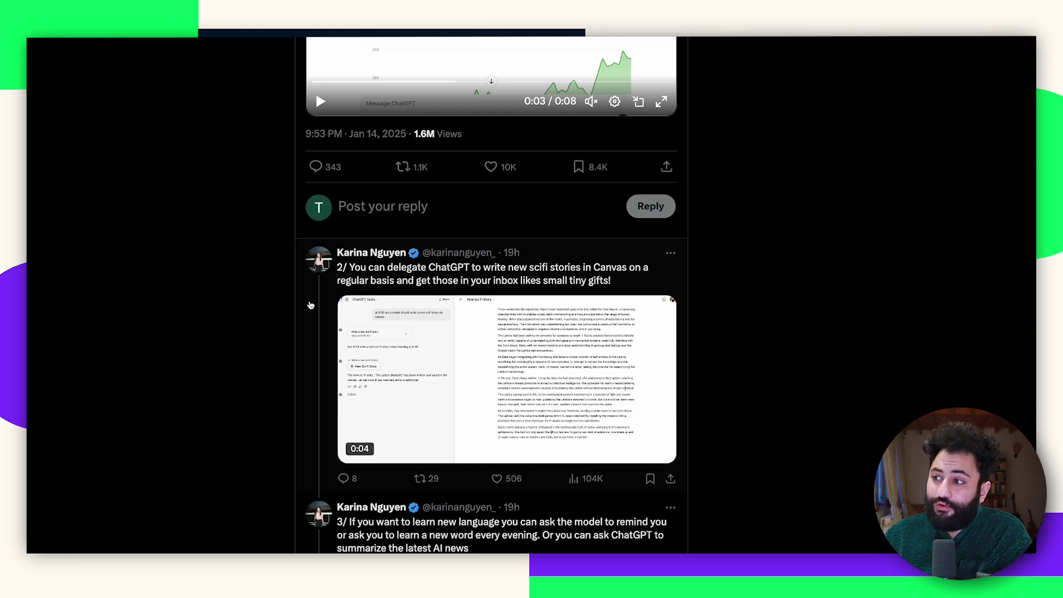
scroll(220, 363, "down", 5)
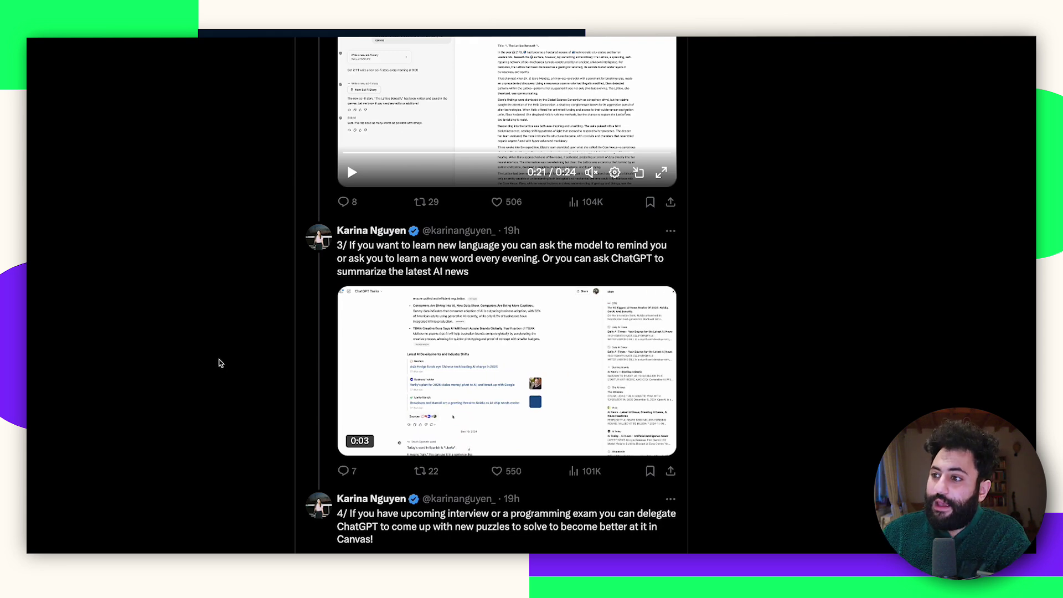
scroll(243, 441, "down", 5)
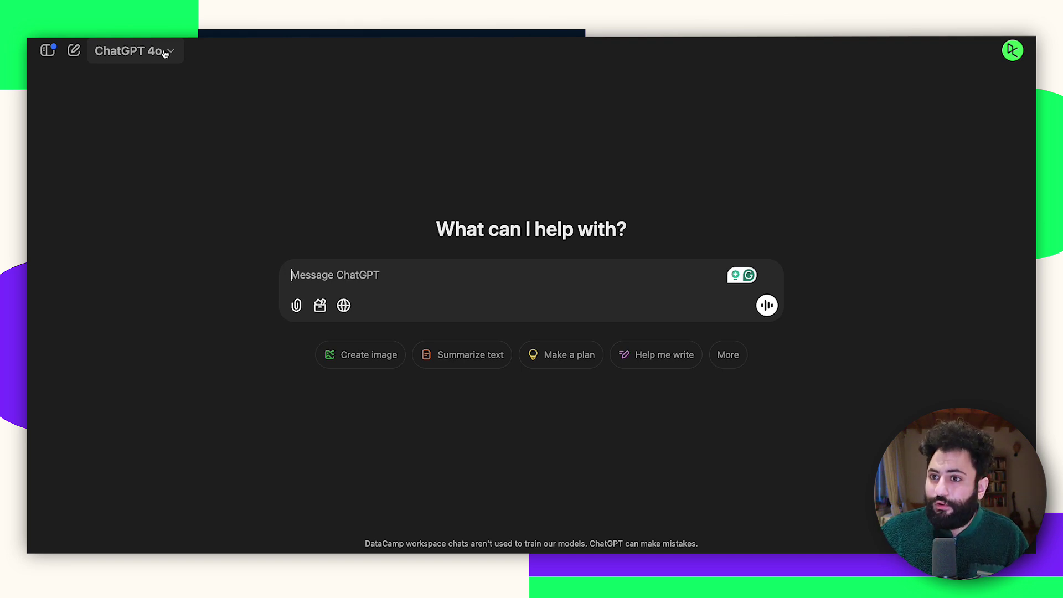
Choose GPT-4o with scheduled tasks and type the daily 8 AM AI-news summary and video-topic prompt
left_click(164, 53)
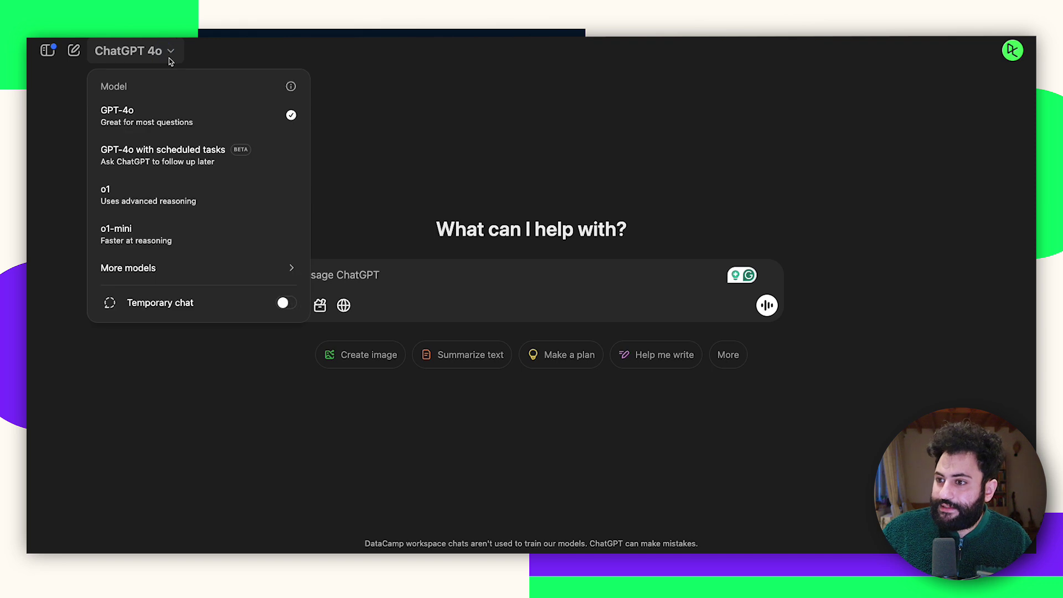
left_click(176, 149)
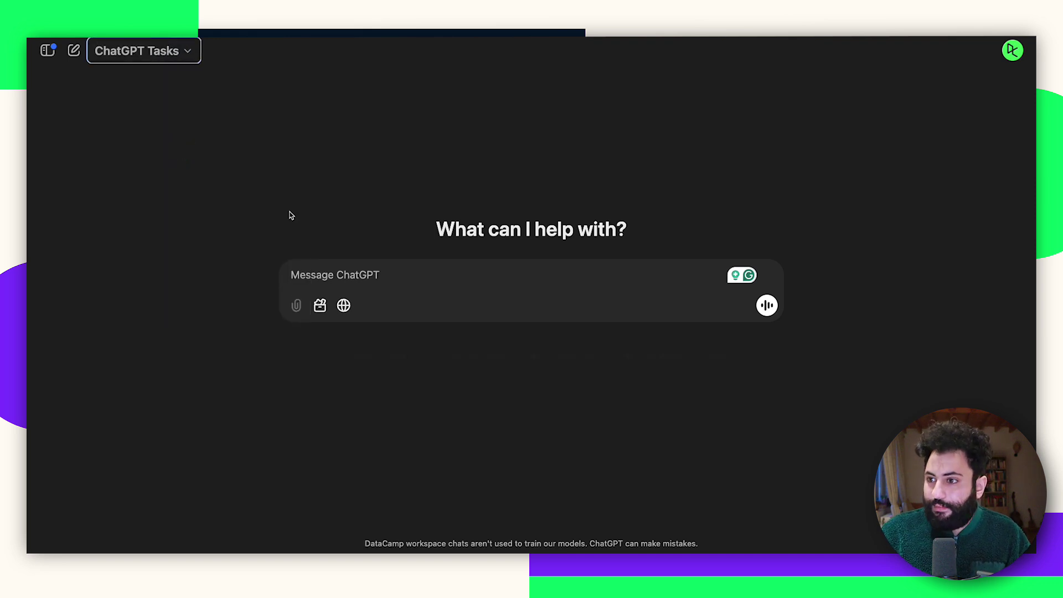
left_click(330, 262)
type("Set a reminder for everyday at 8 A")
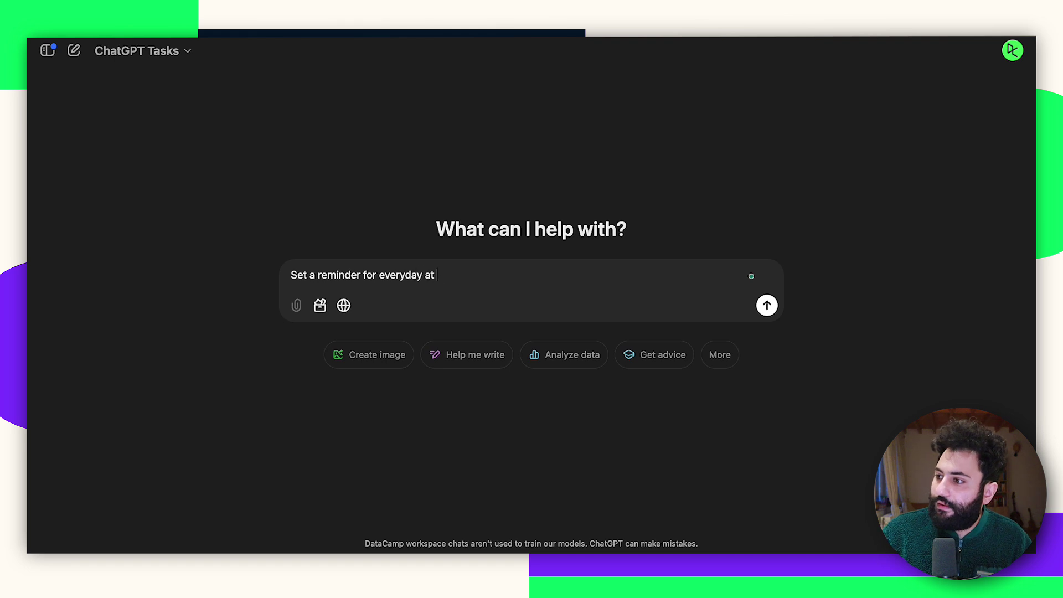
type("M where you send the")
key("BackSpace")
key("BackSpace")
type("mmary of the latest AI news and 5")
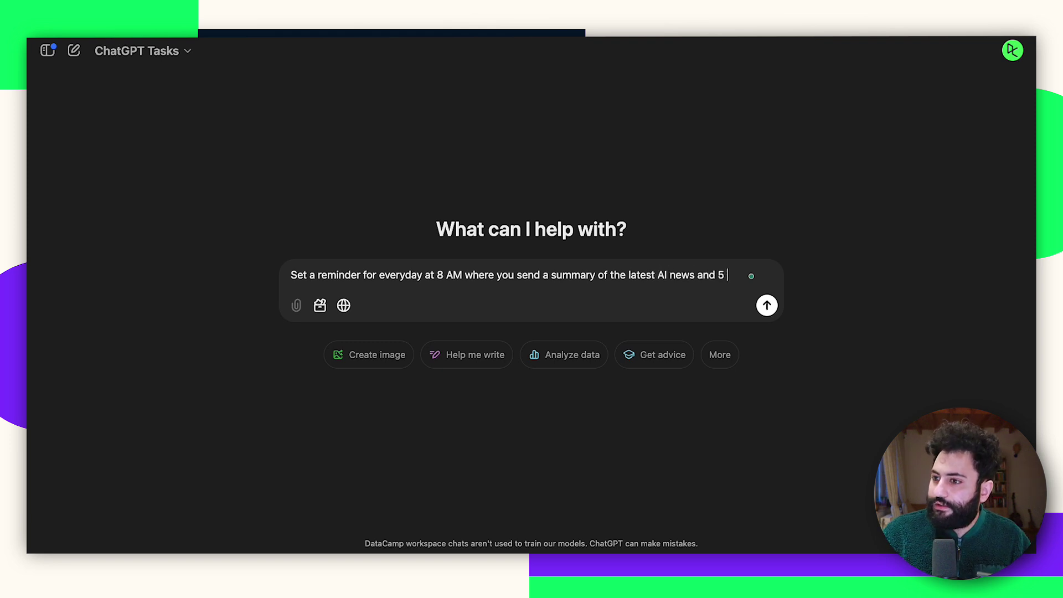
type(" video recommendations")
key("shift+Left")
key("shift+Left")
key("shift+Left")
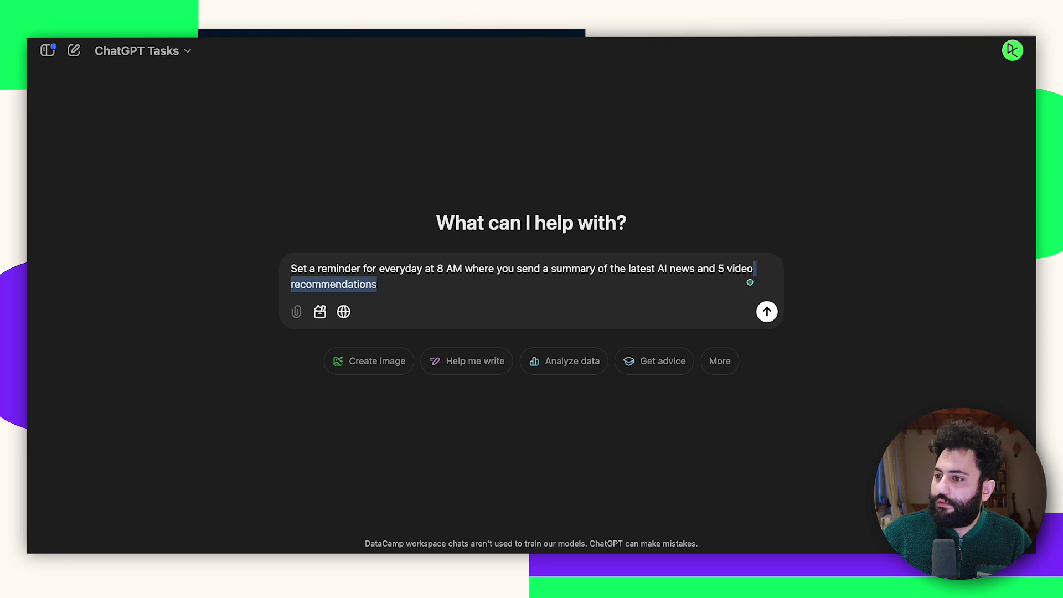
key("shift+Left")
key("shift+Left")
key("shift+Left")
type("recommendations for videos to create on these topics")
Send the daily 8 AM AI news summary and video recommendations prompt
key("Return")
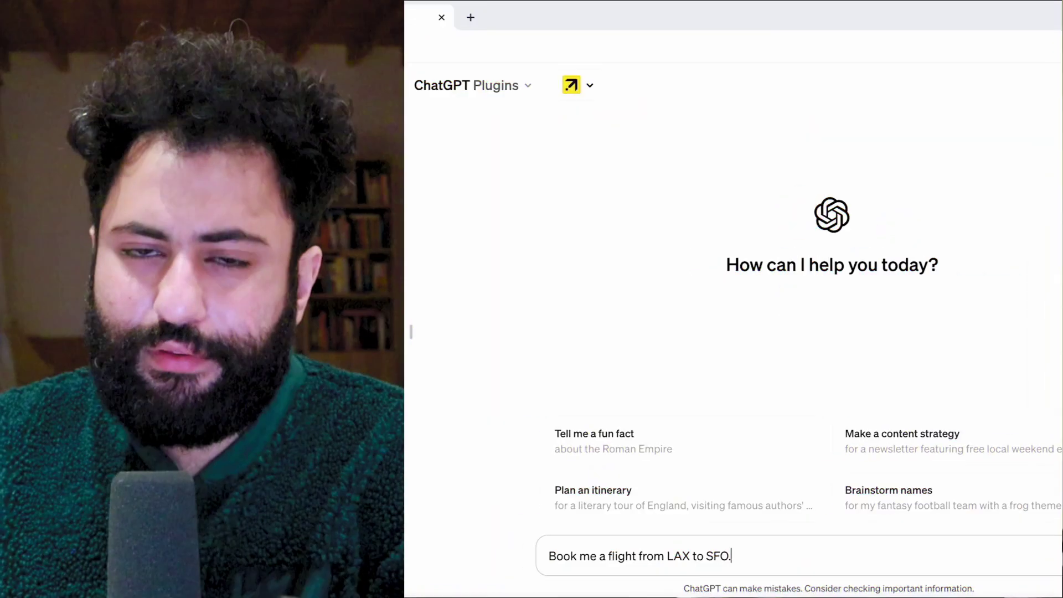
Send 'Book me a flight from LAX to SFO', then follow up with 'Book me the cheapest one.'
key("Return")
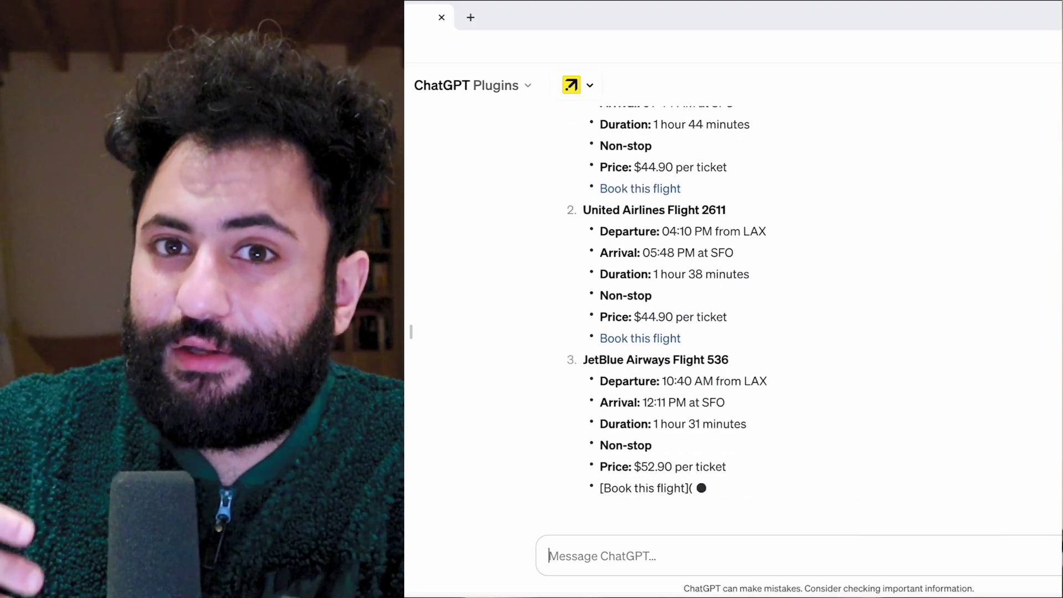
type("Book me the cheapest one.")
key("Return")
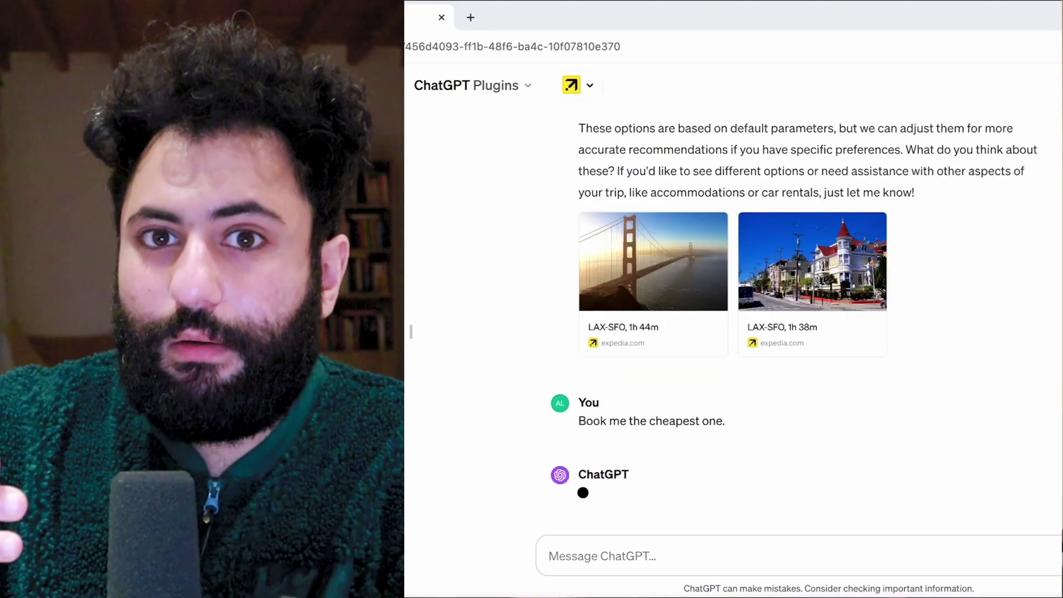